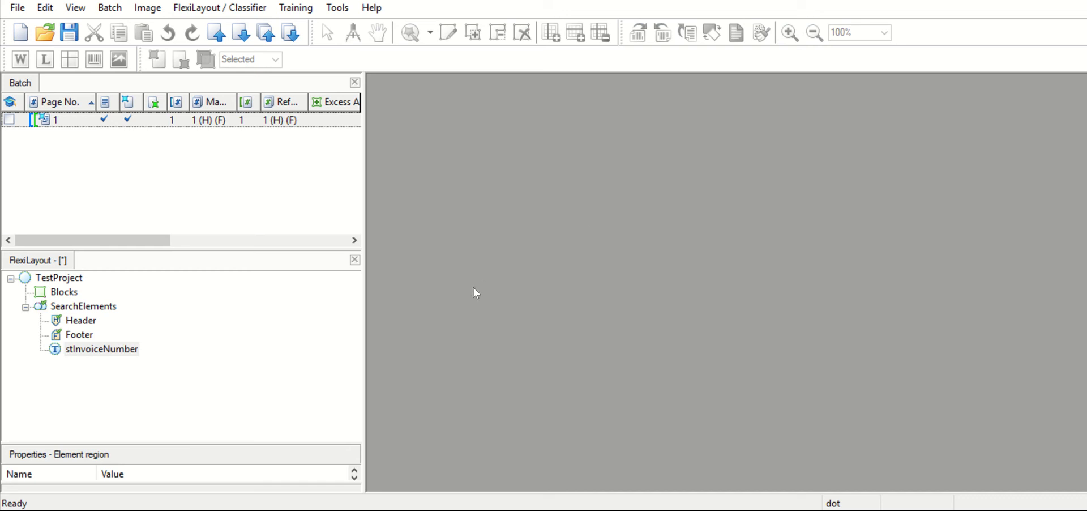
- Open page 1 of the batch and examine where the stInvoiceNumber element is matched on the invoice
click(60, 278)
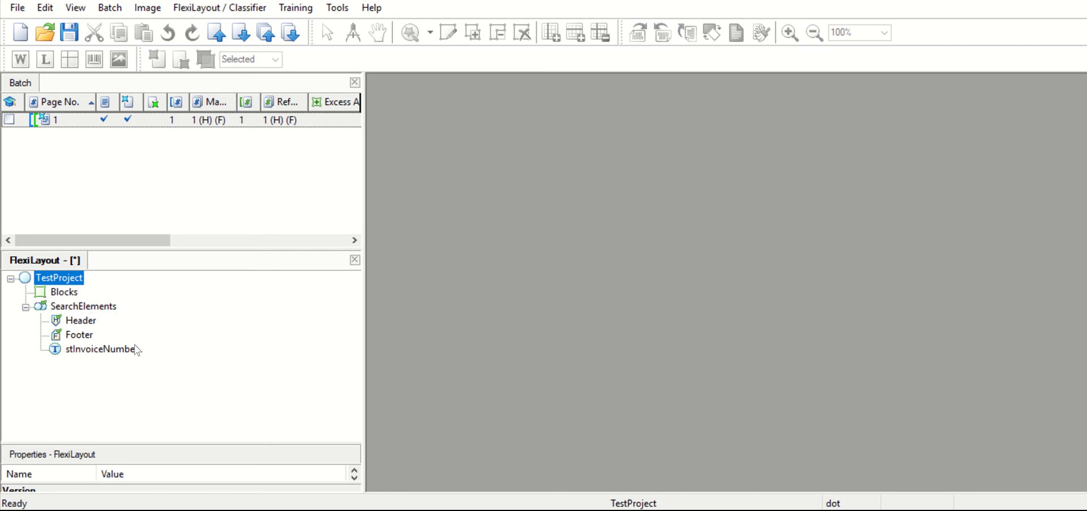
click(185, 123)
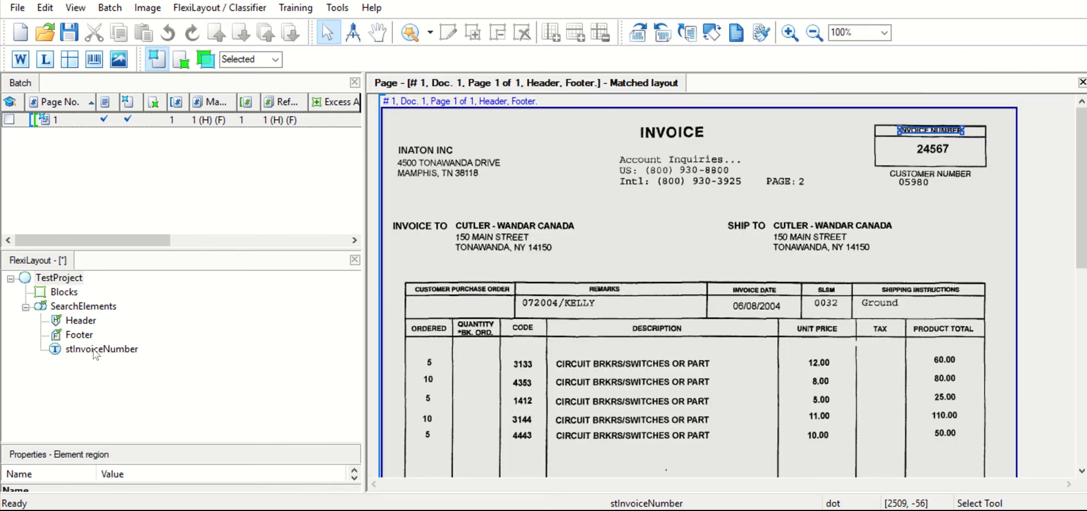
click(94, 351)
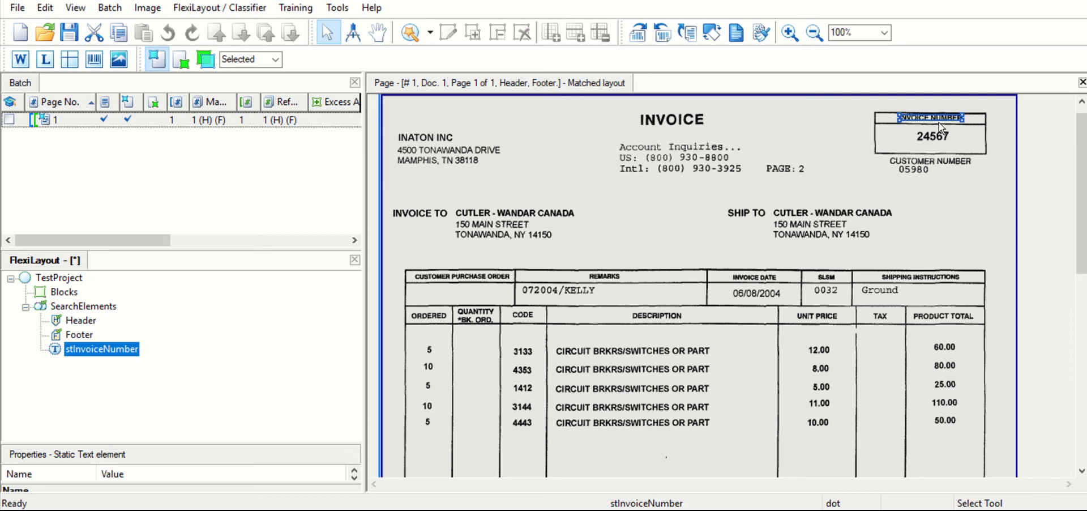
scroll(939, 121, up, 5)
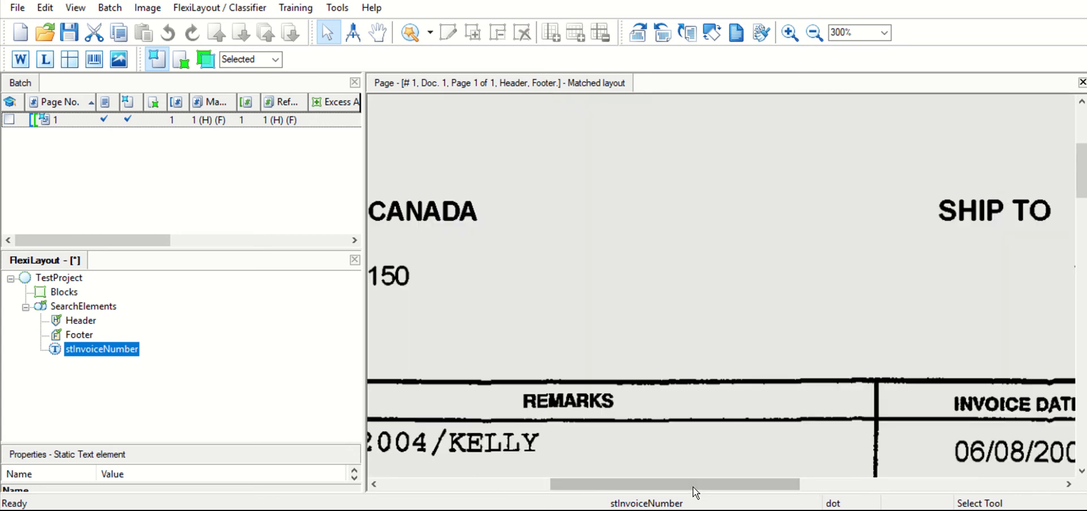
drag(693, 487, 949, 454)
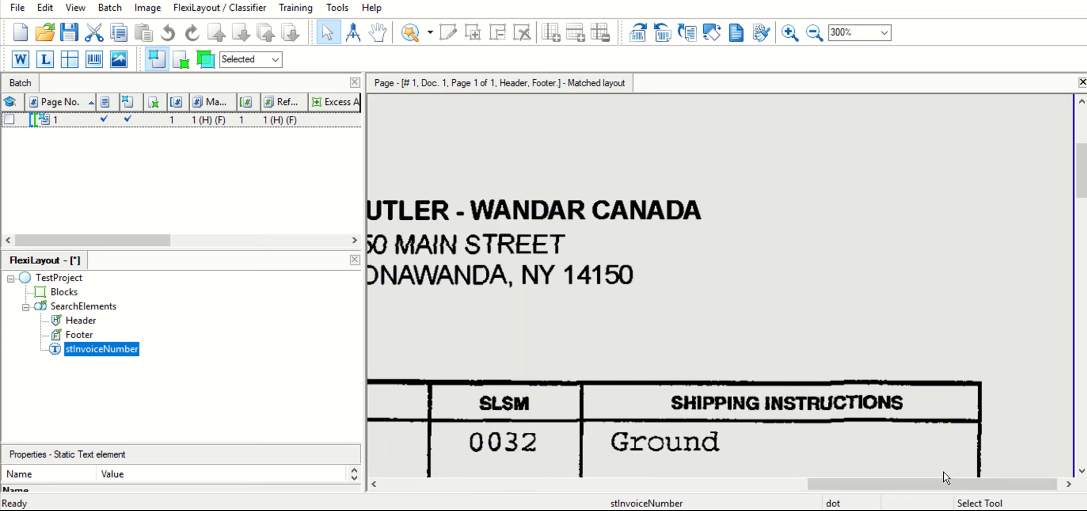
drag(1081, 165, 1081, 135)
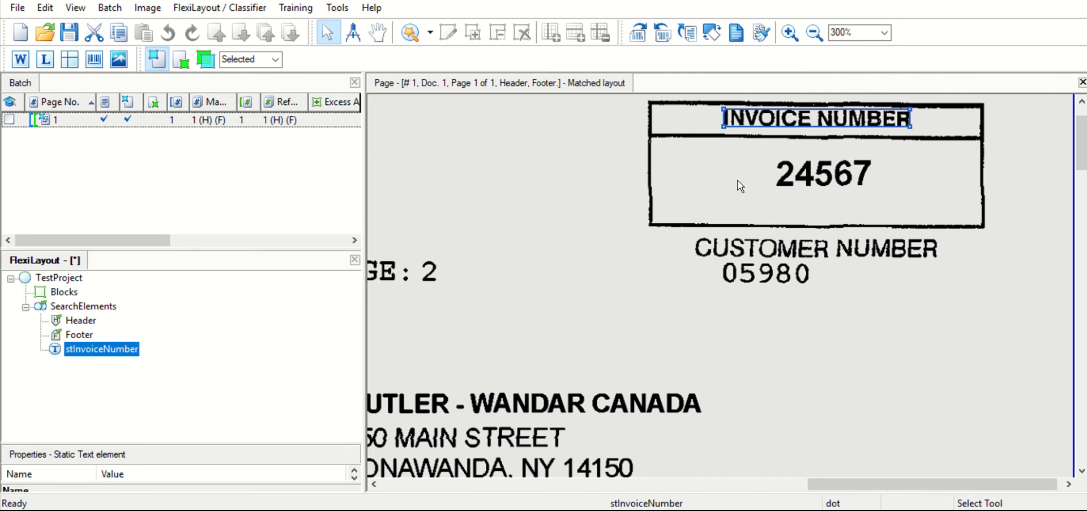
scroll(583, 280, down, 2)
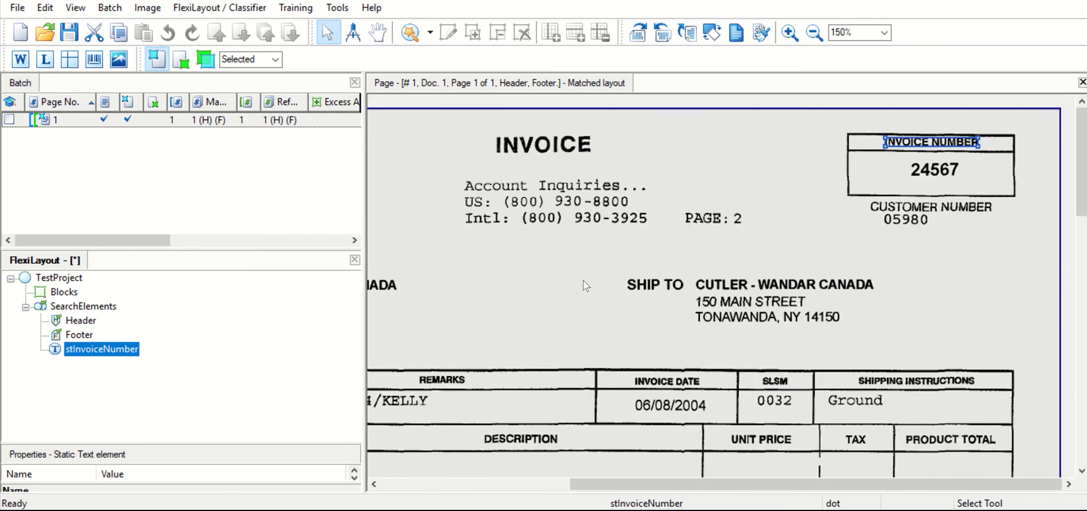
- Create a Character String element under SearchElements and name it csInvoiceNumber
click(88, 309)
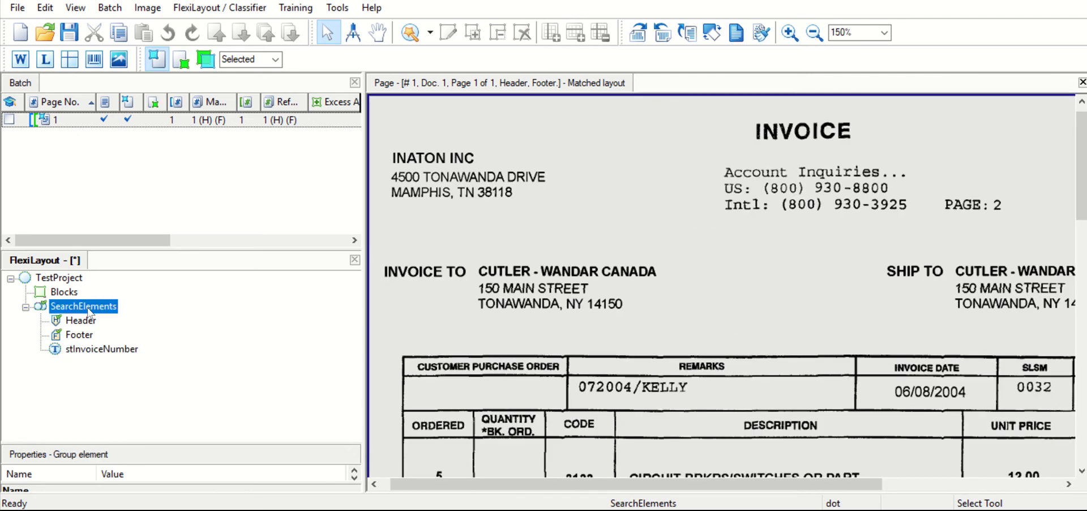
right_click(89, 309)
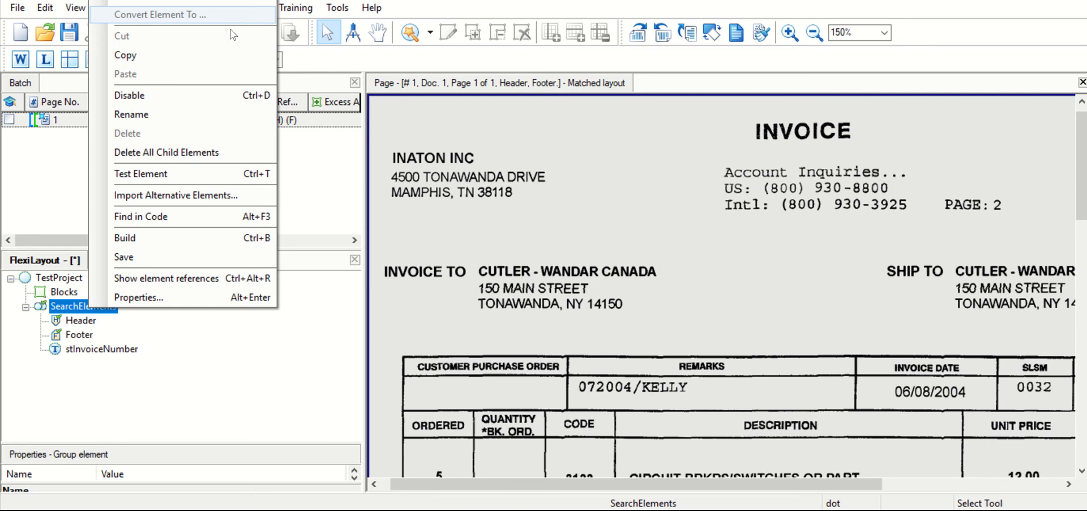
mouse_move(236, 3)
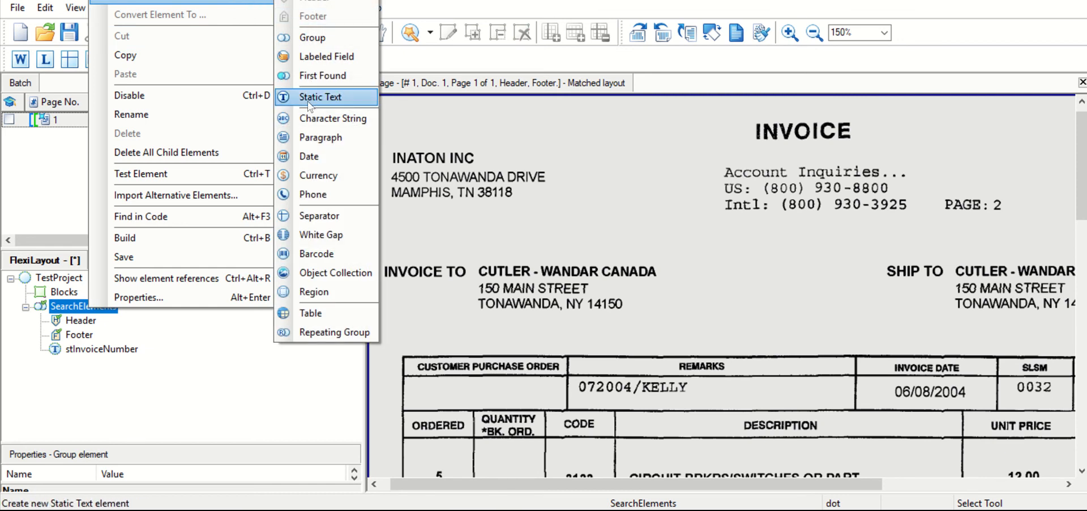
click(319, 120)
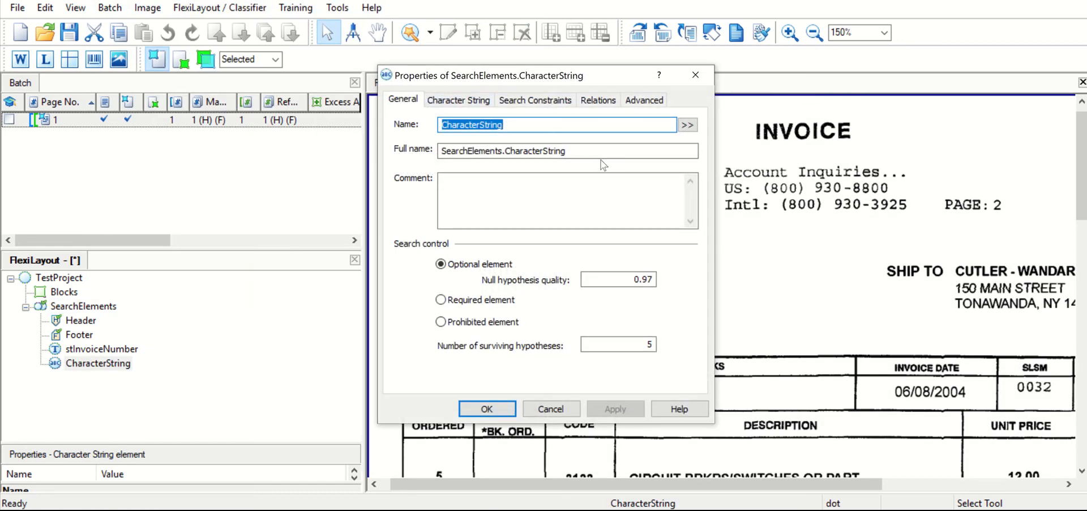
text(cs)
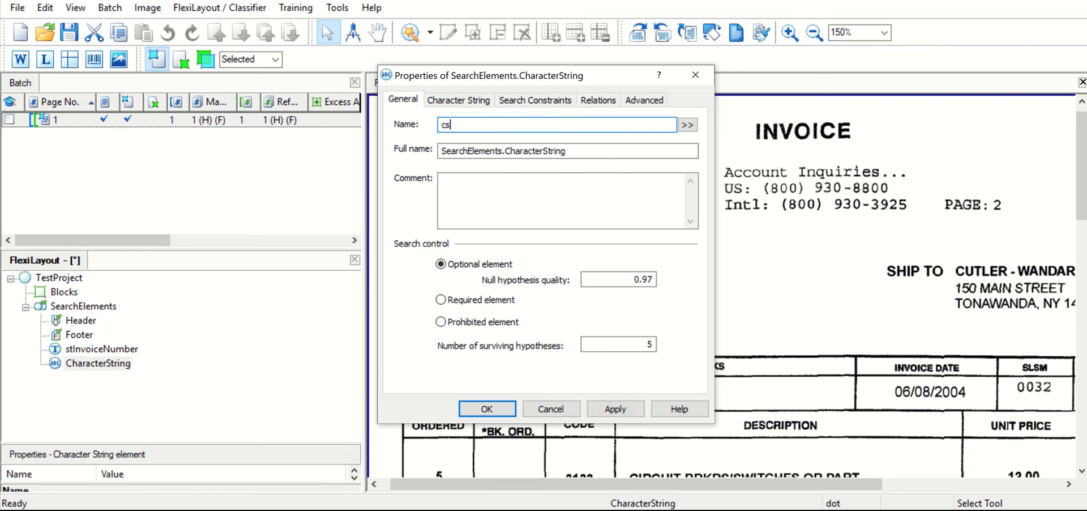
text(Invoicen)
key(BackSpace)
key(BackSpace)
key(BackSpace)
text(ceNumber)
click(468, 102)
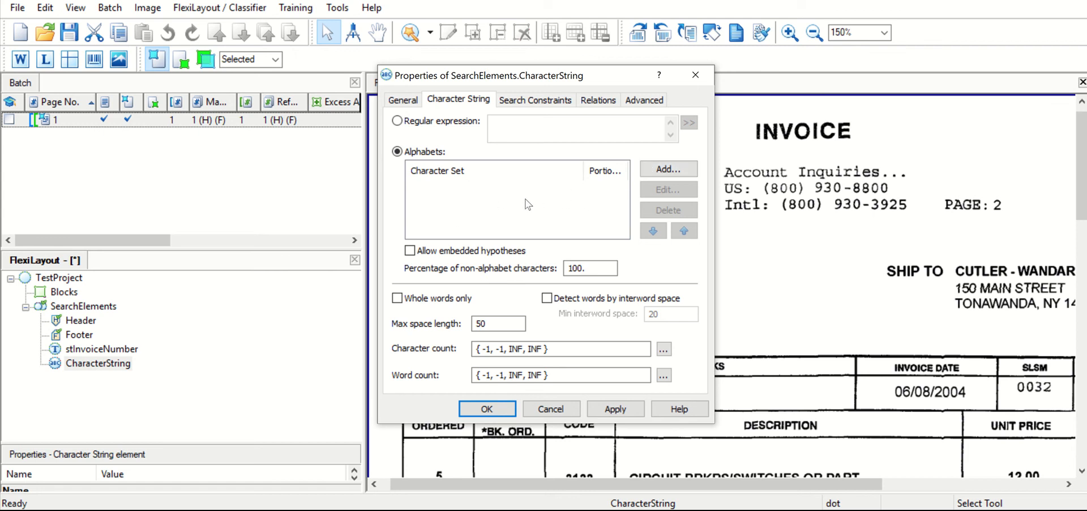
click(659, 173)
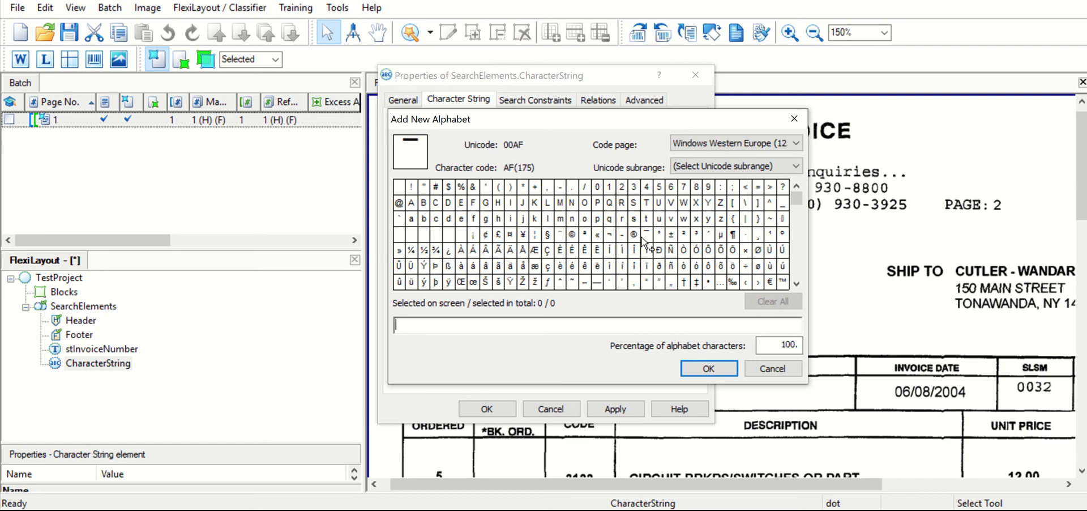
click(598, 191)
drag(598, 191, 708, 189)
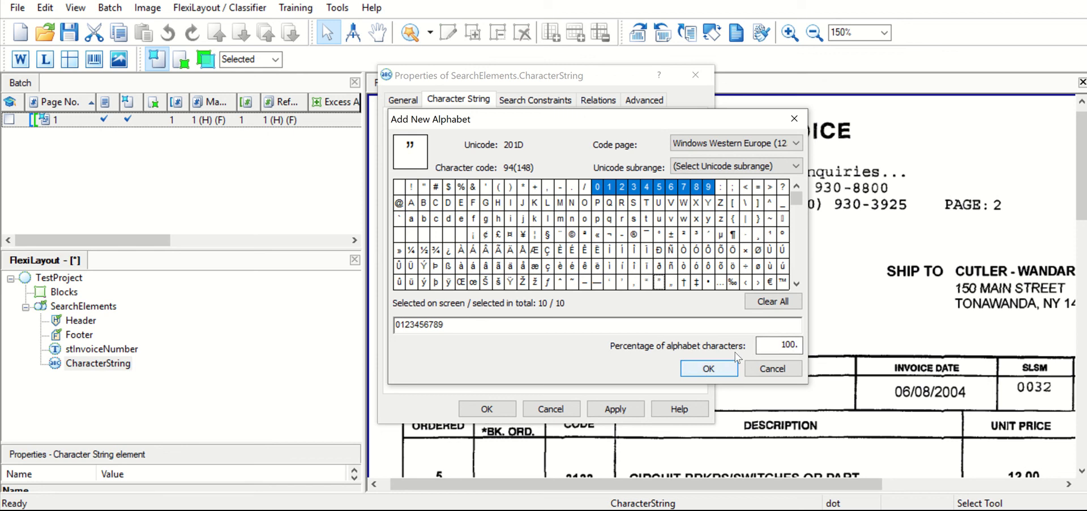
double_click(448, 325)
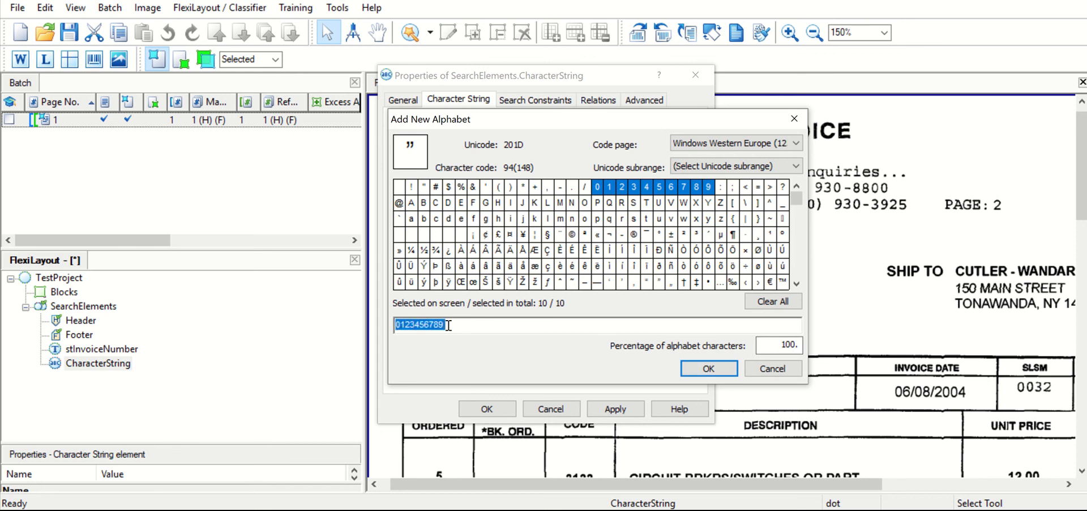
click(448, 325)
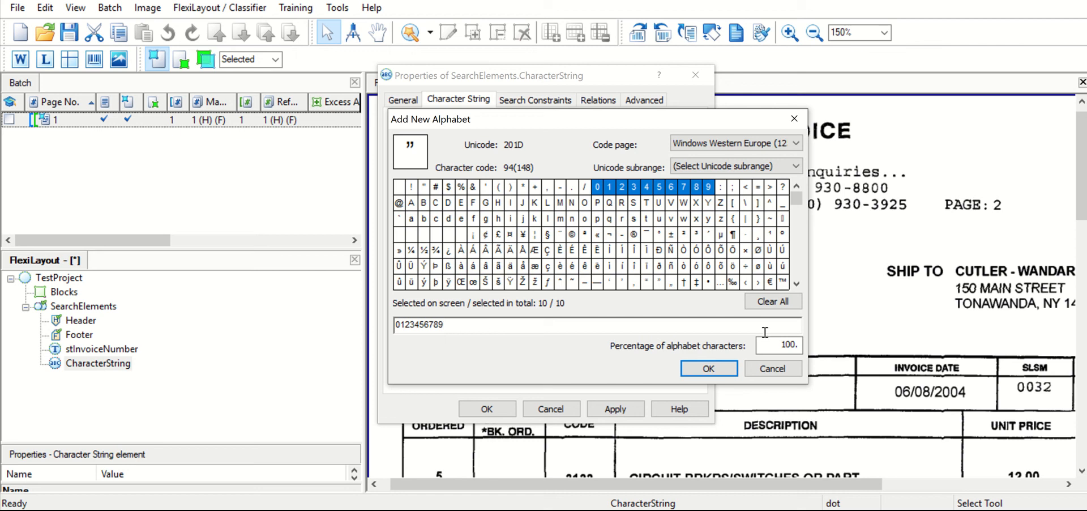
click(729, 369)
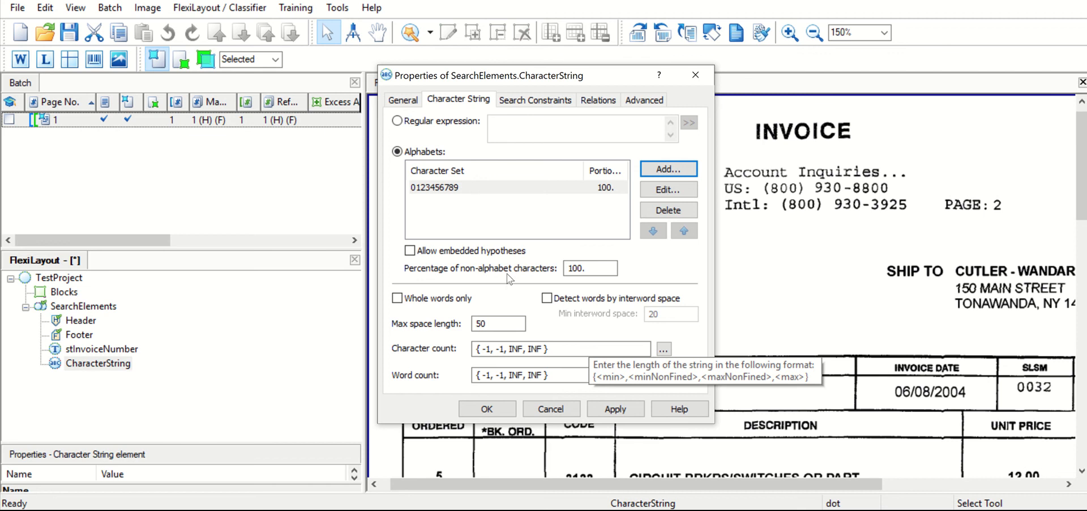
click(595, 265)
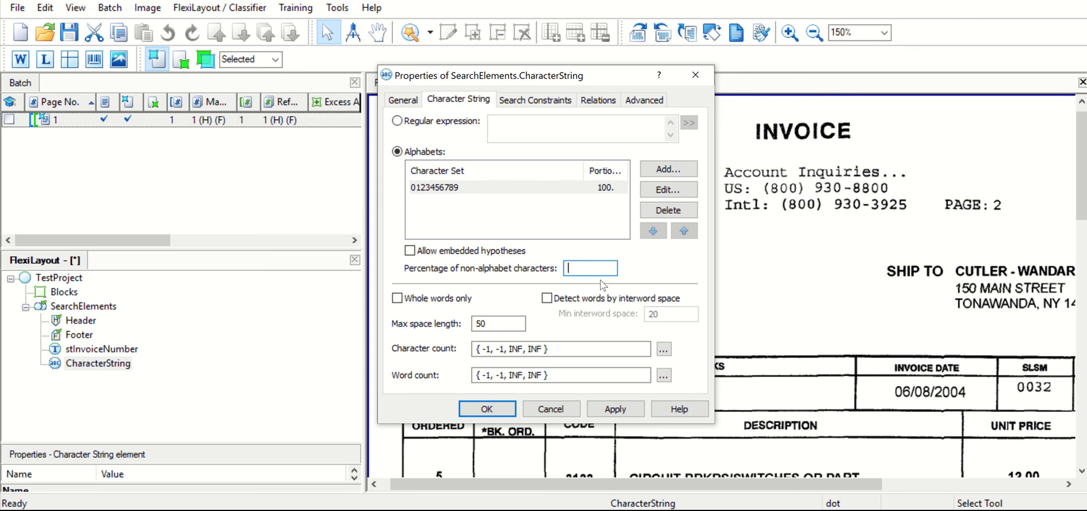
text(20)
click(595, 100)
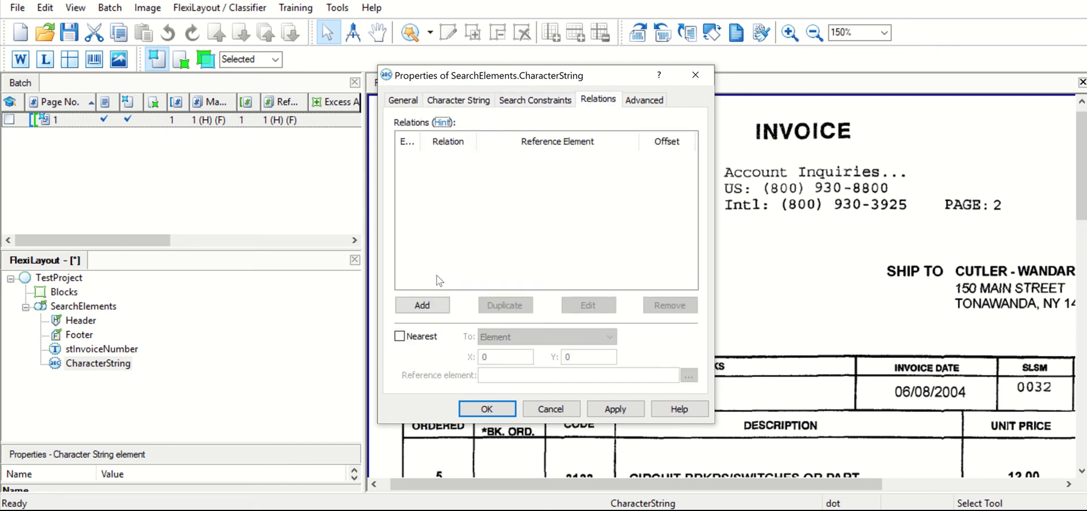
click(425, 306)
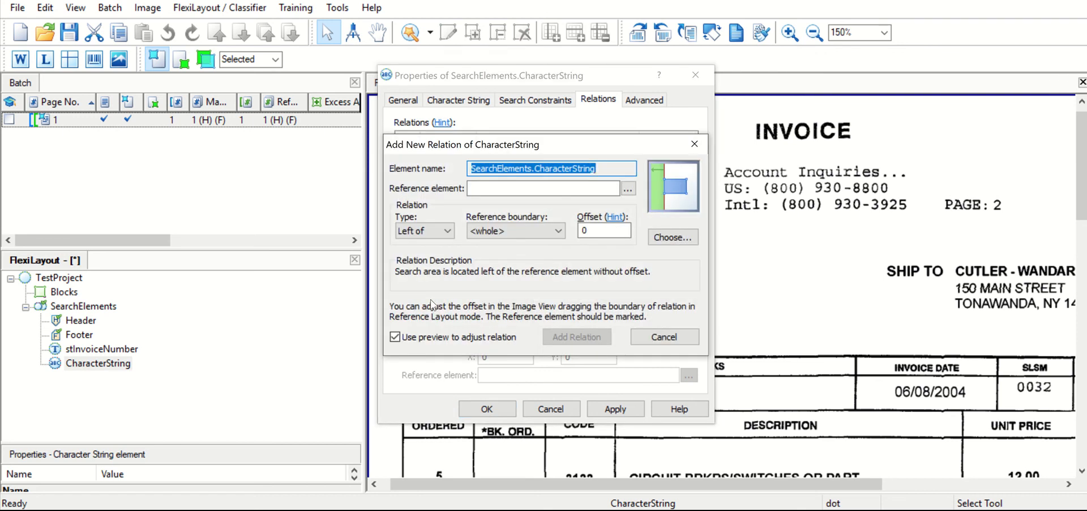
click(628, 189)
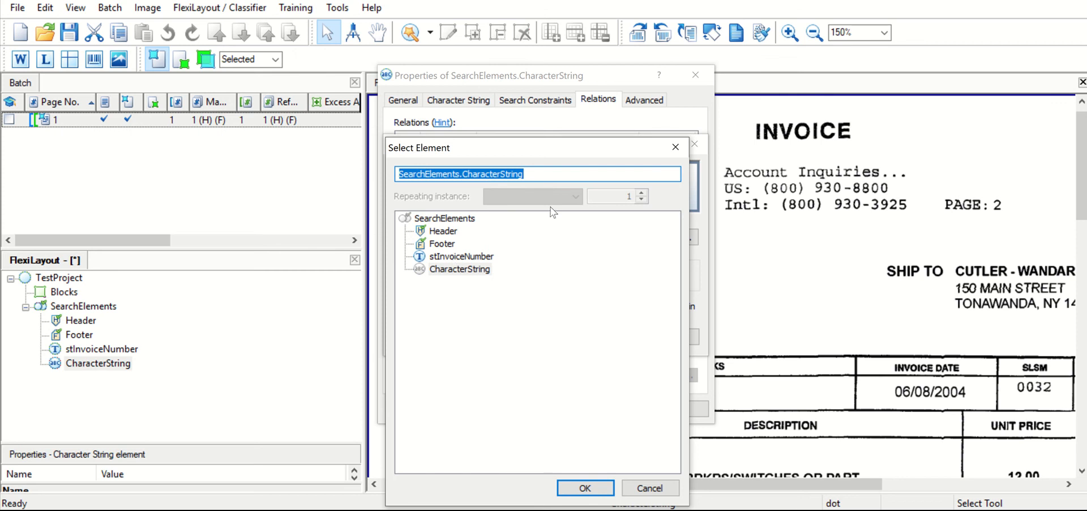
click(675, 146)
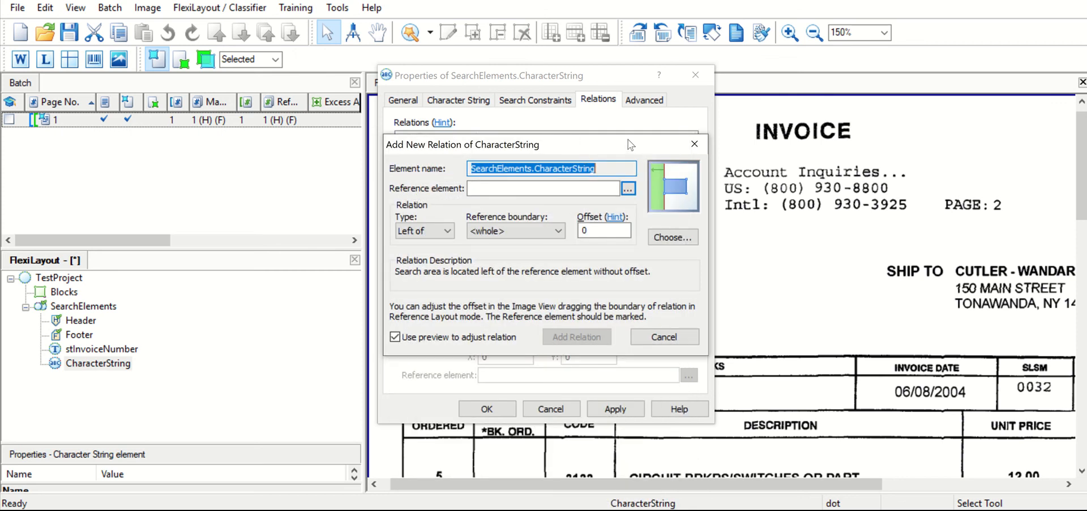
click(693, 145)
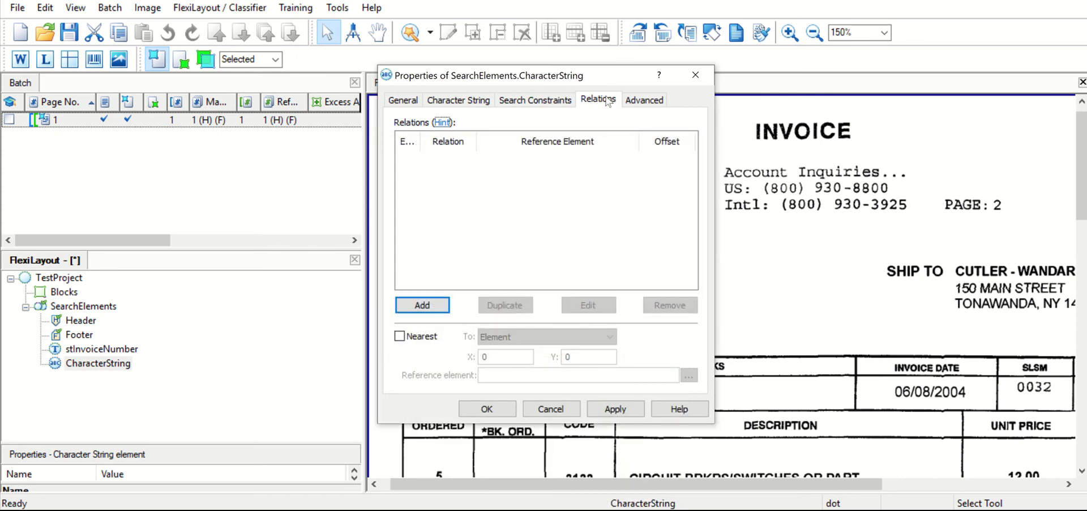
- Add a Below relation to the character string with stInvoiceNumber as reference element, and accept the element's properties
click(422, 305)
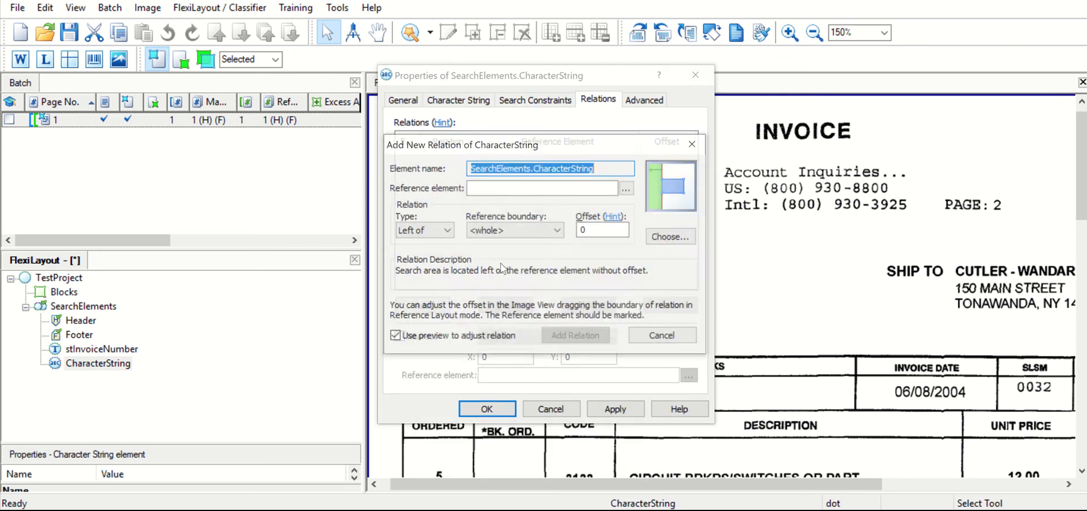
click(628, 189)
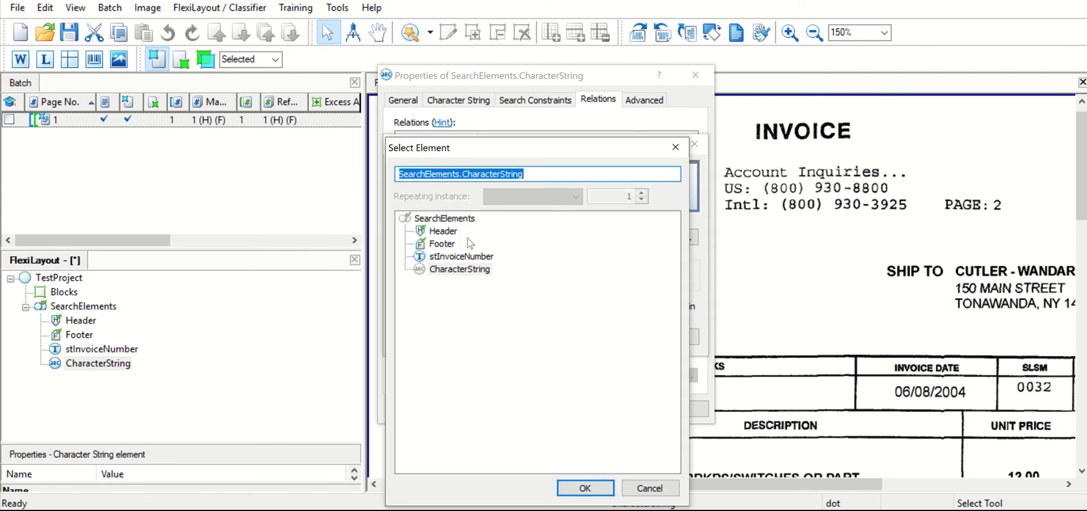
click(472, 256)
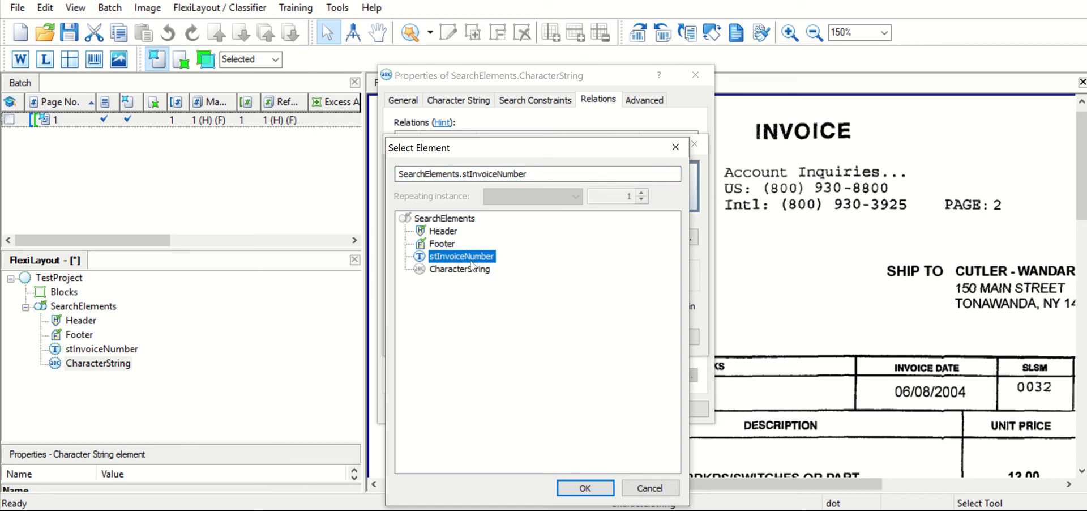
click(574, 488)
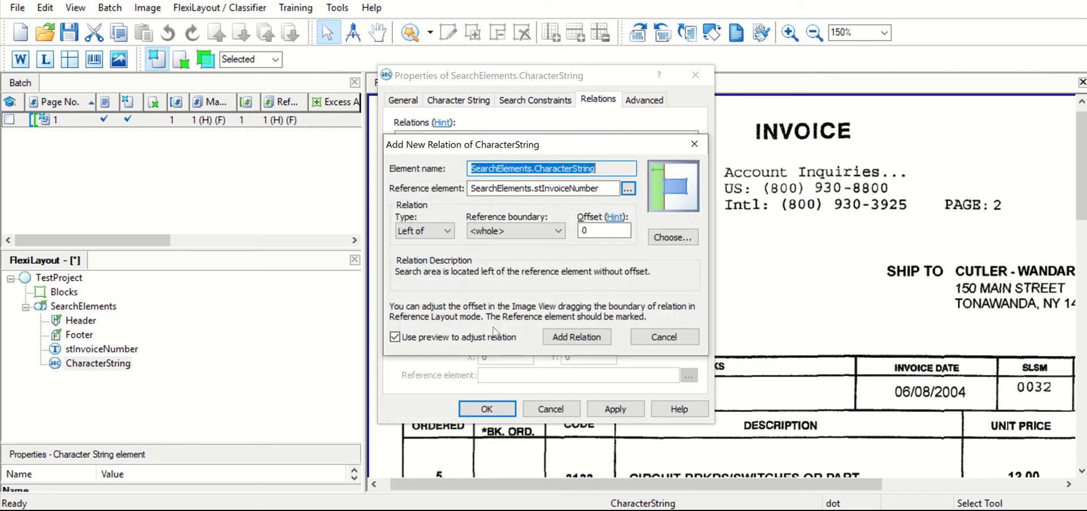
click(424, 230)
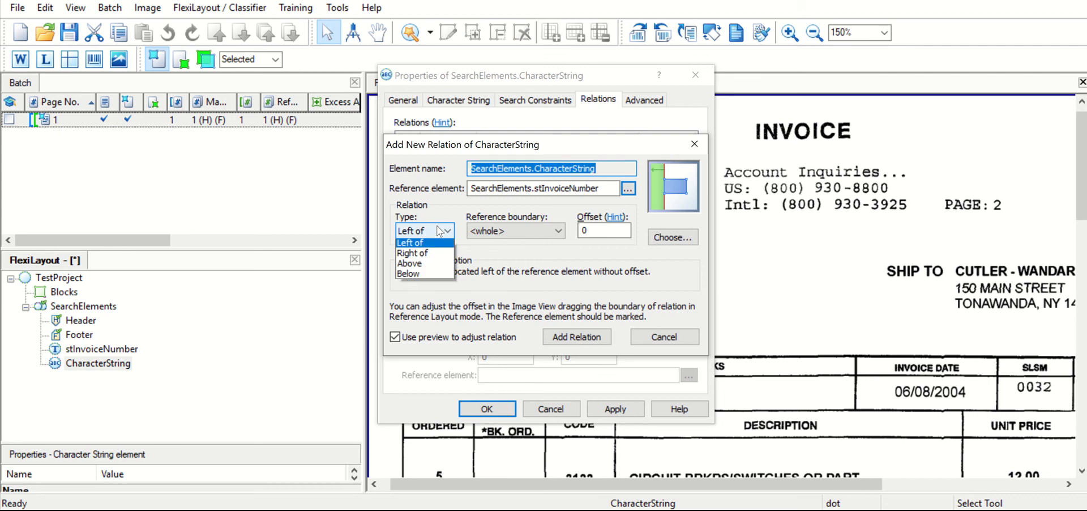
click(430, 276)
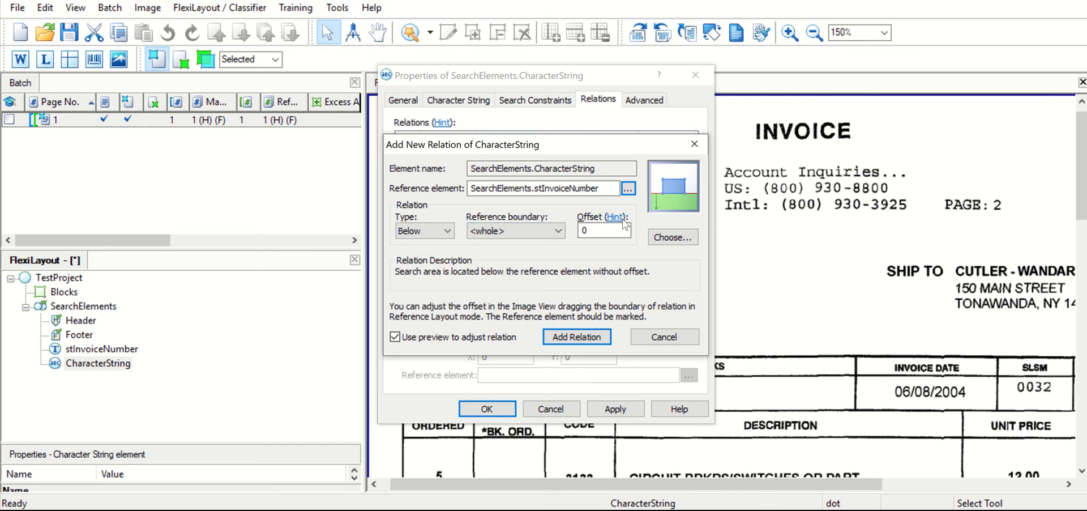
click(577, 336)
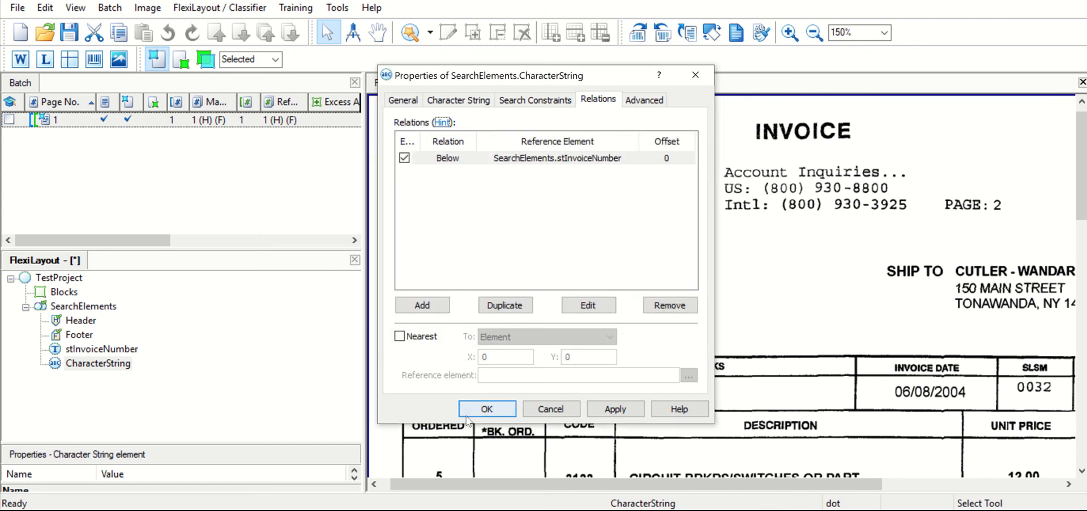
click(480, 410)
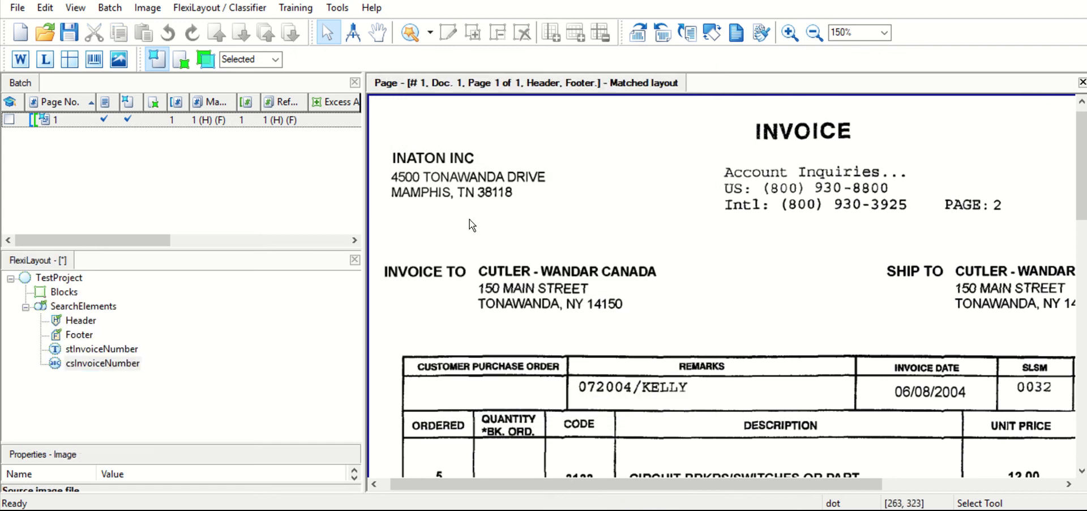
- Match the layout on the invoice page and show the region of the csInvoiceNumber hypothesis on the image
right_click(495, 207)
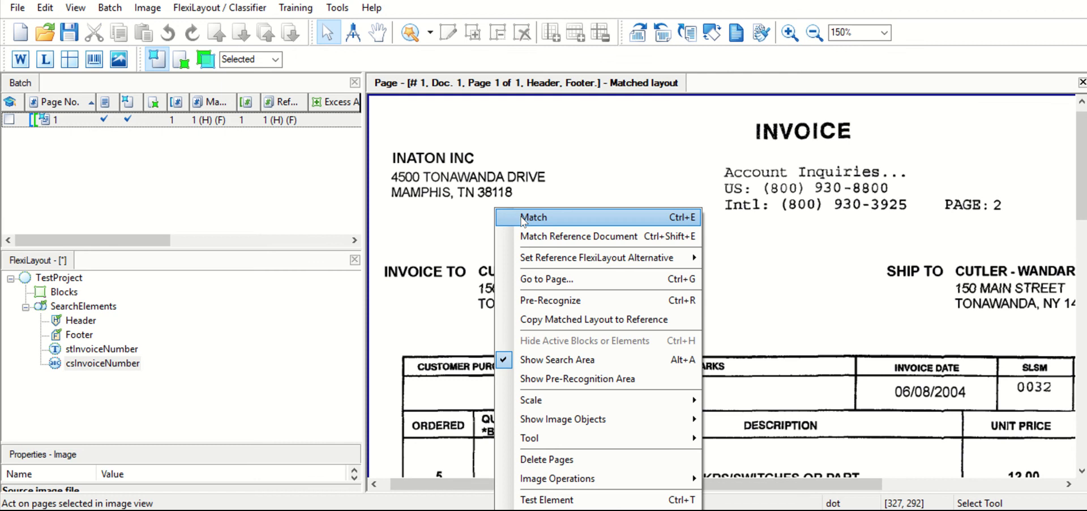
click(521, 217)
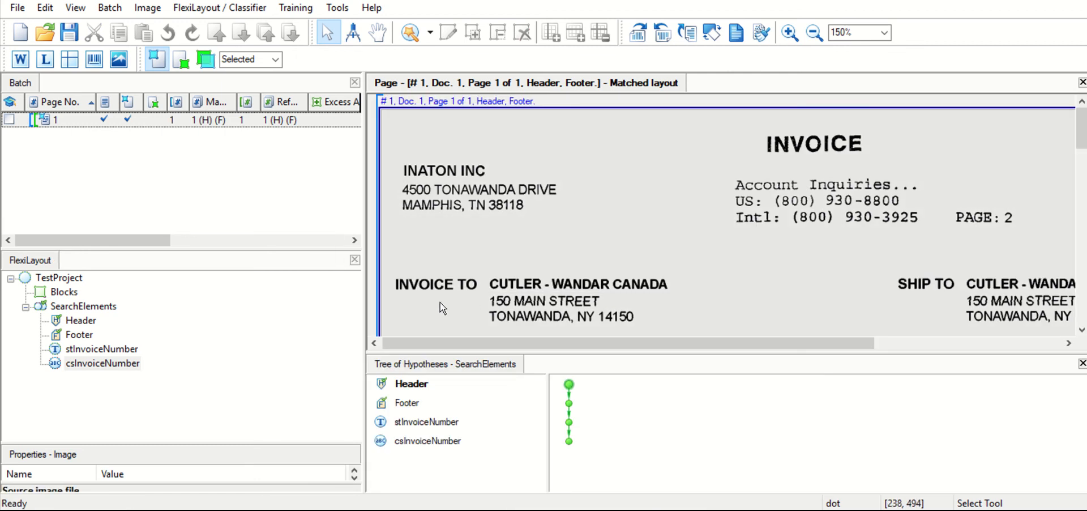
click(568, 440)
drag(742, 340, 853, 340)
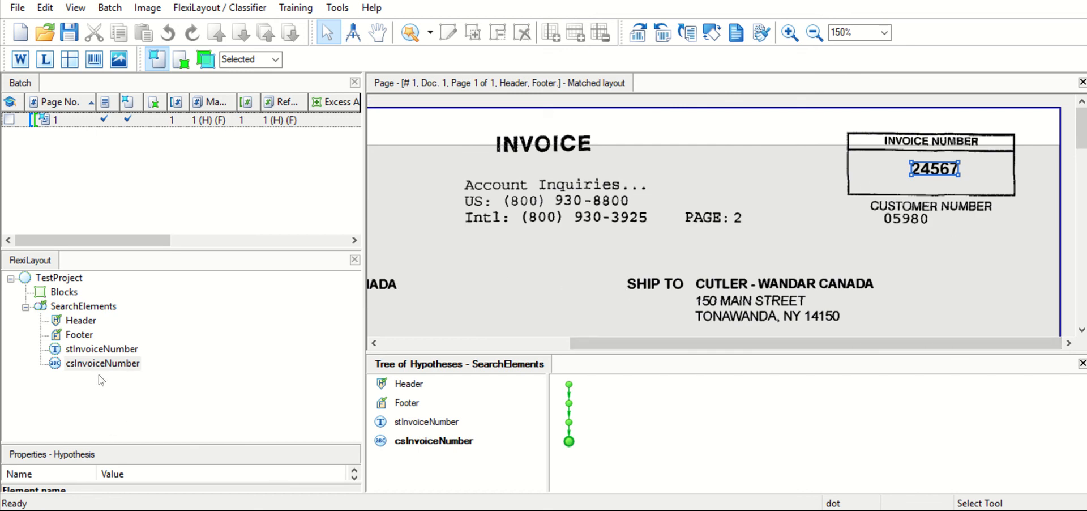
- Open the properties of the csInvoiceNumber element
double_click(83, 365)
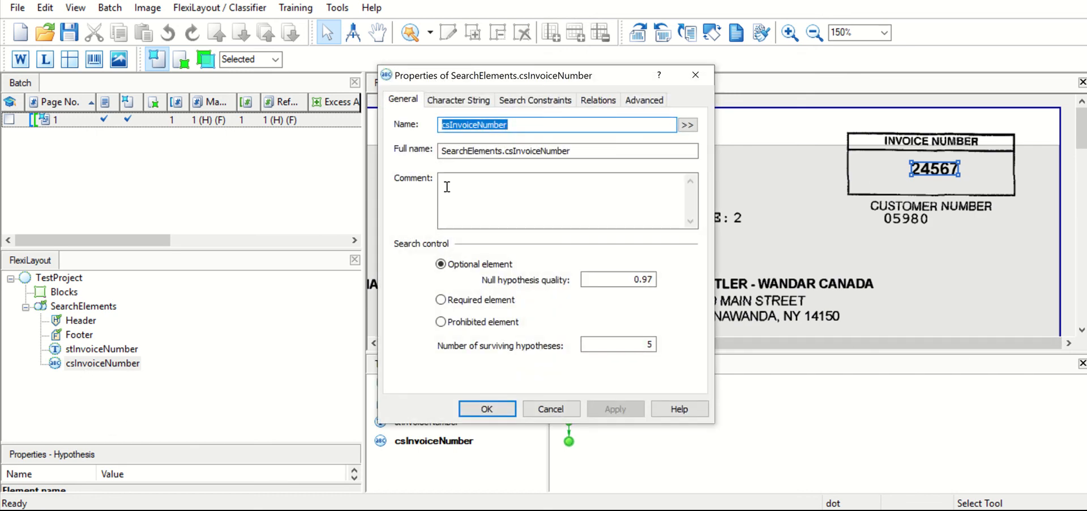